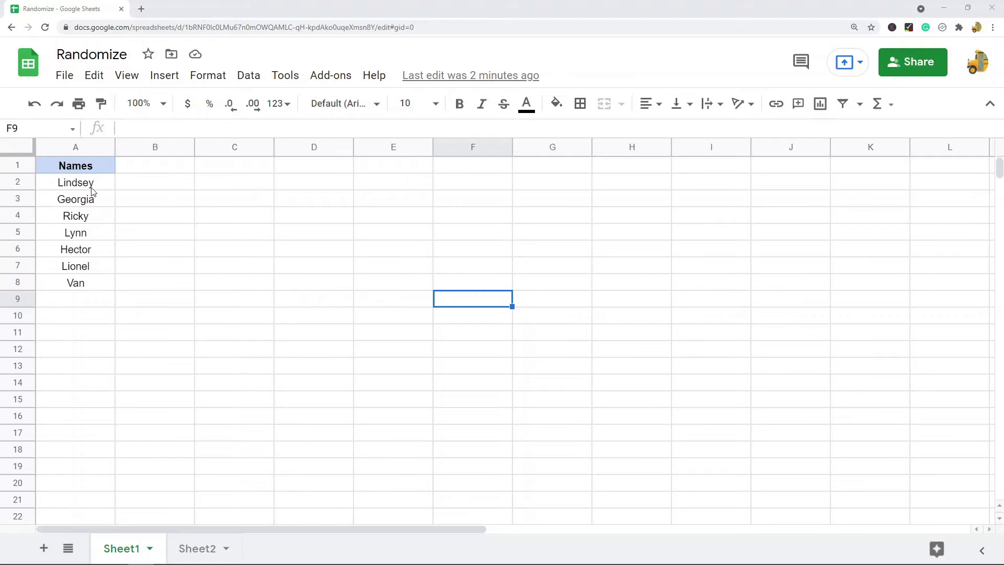
Apply Randomize range to names A2:A8 four times, leaving Lionel, Van, Georgia at the top.
{"action": "left_click_drag", "start_coordinate": [88, 184], "coordinate": [90, 281]}
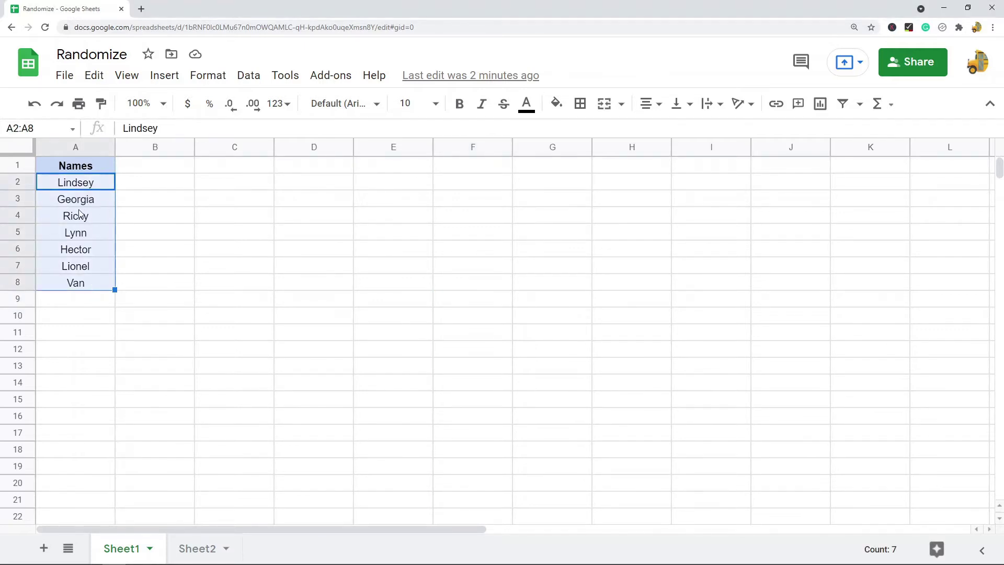
{"action": "right_click", "coordinate": [88, 199]}
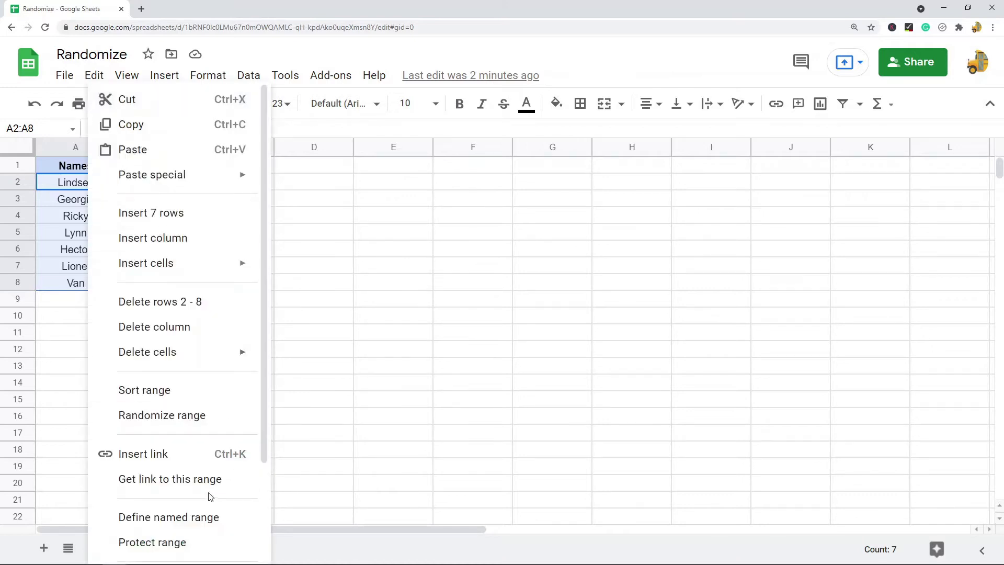
{"action": "left_click", "coordinate": [185, 421]}
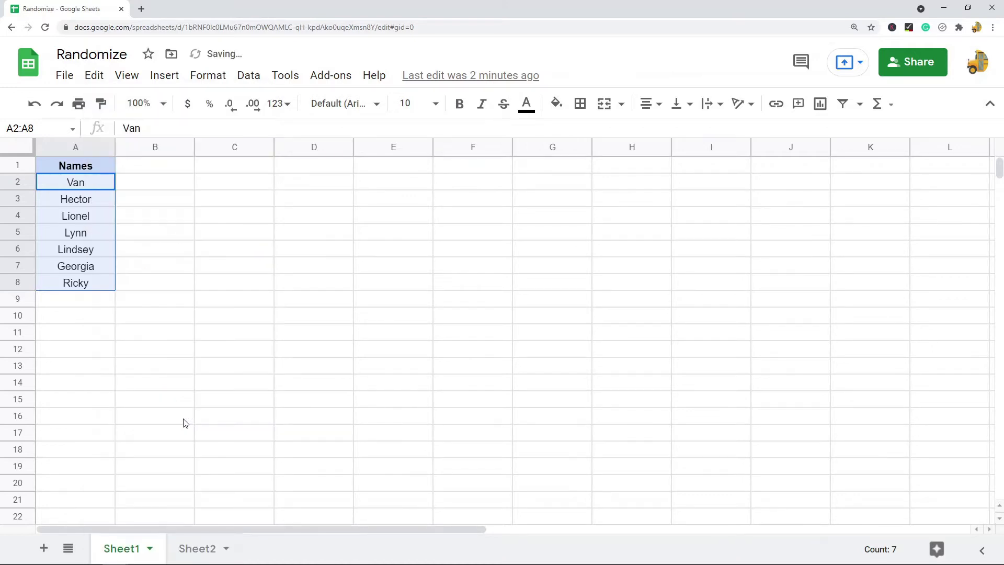
{"action": "right_click", "coordinate": [85, 210]}
{"action": "left_click", "coordinate": [146, 417]}
{"action": "right_click", "coordinate": [87, 204]}
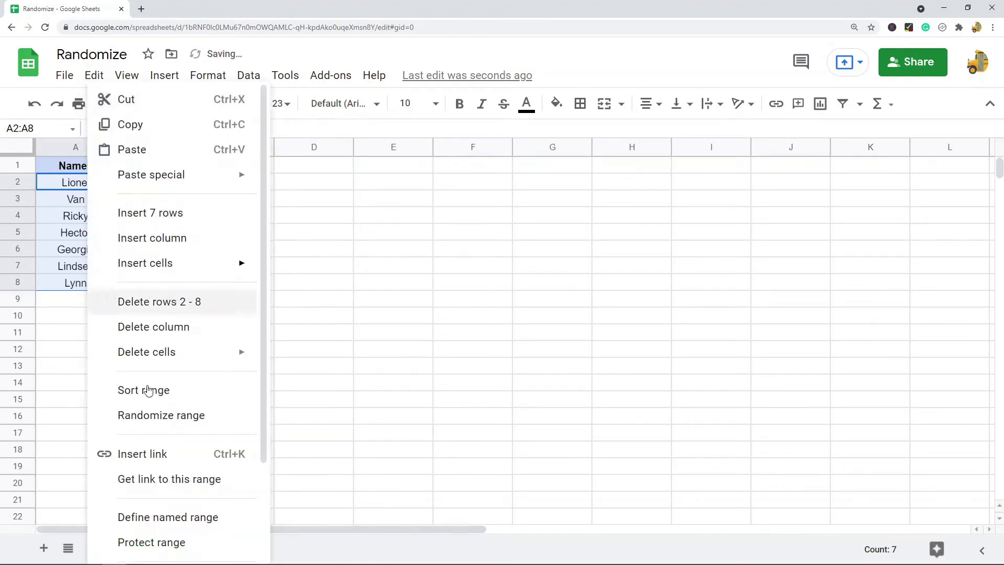
{"action": "left_click", "coordinate": [168, 415]}
{"action": "right_click", "coordinate": [91, 235]}
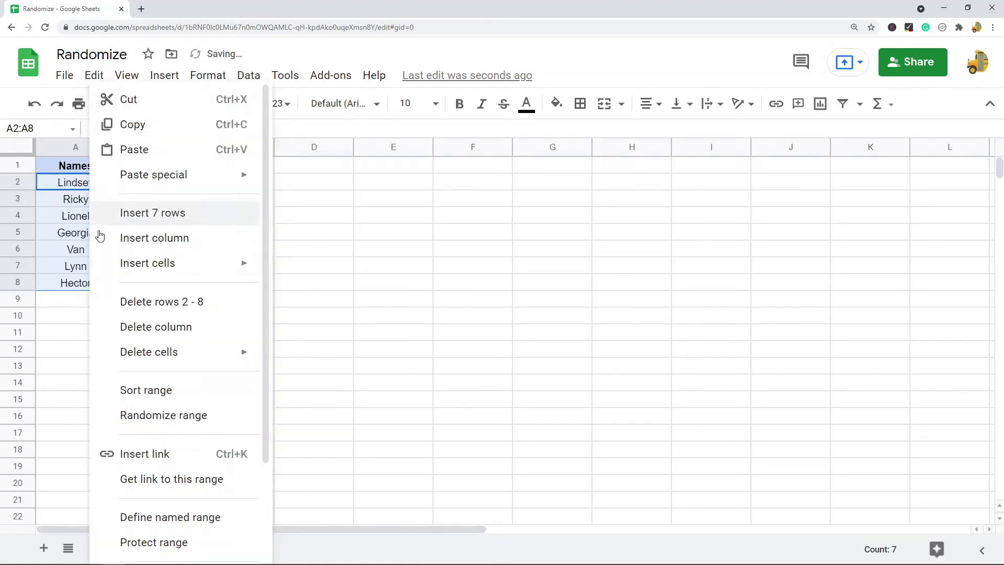
{"action": "left_click", "coordinate": [164, 415]}
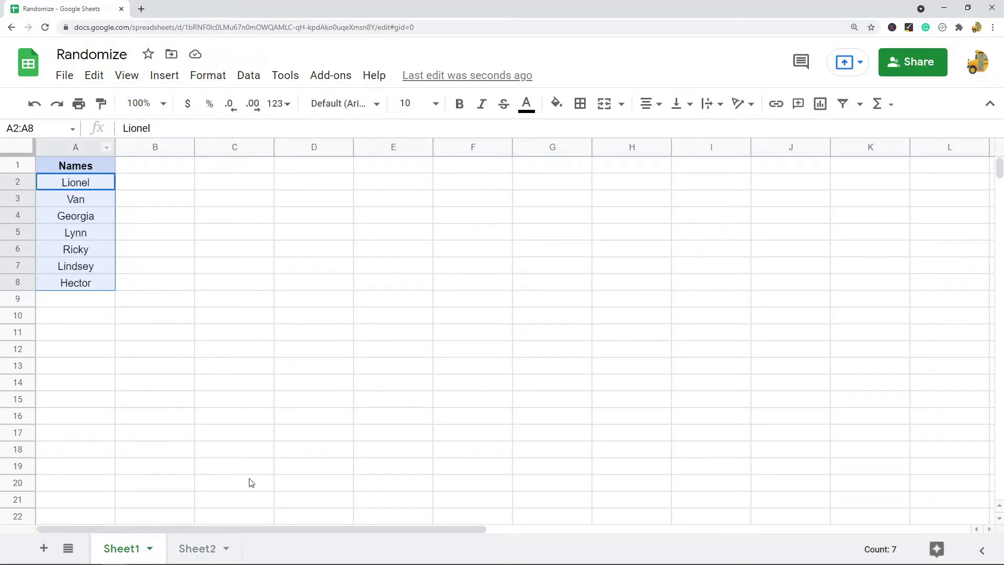
On Sheet2, review the function notes: RANDBETWEEN(low, high) and its low and high arguments.
{"action": "left_click", "coordinate": [198, 549]}
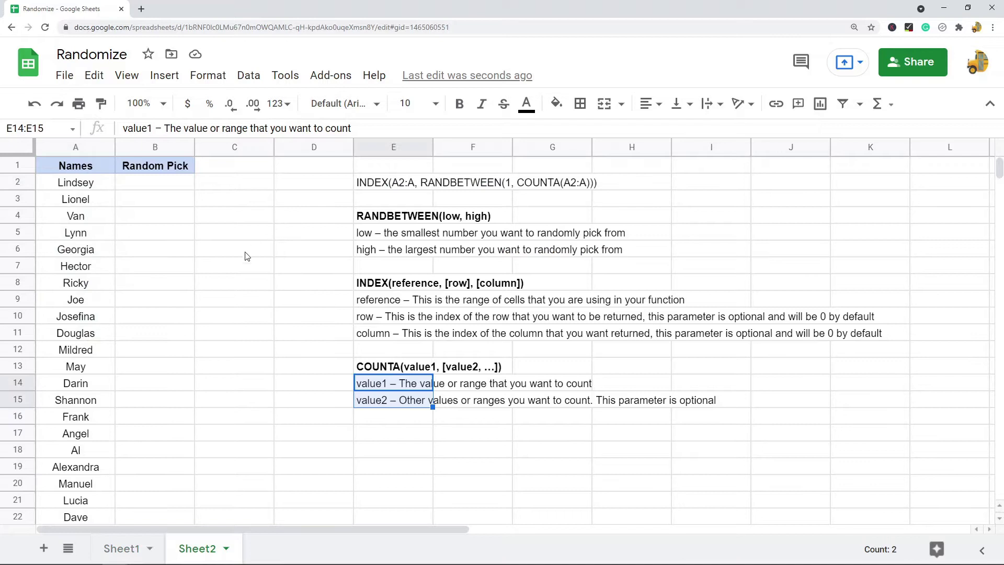
{"action": "left_click", "coordinate": [394, 220]}
{"action": "left_click", "coordinate": [403, 287]}
{"action": "left_click", "coordinate": [405, 370]}
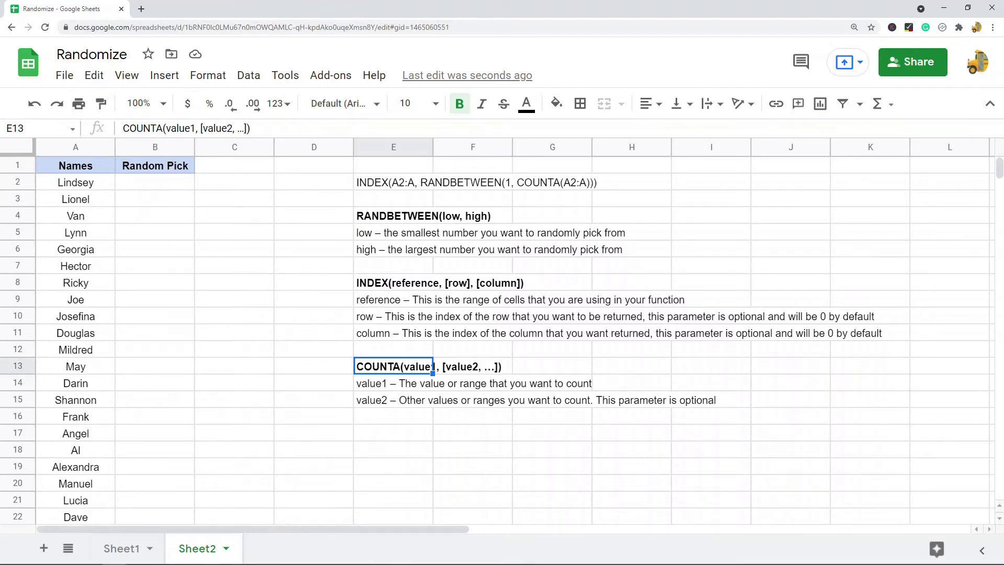
{"action": "left_click", "coordinate": [399, 217]}
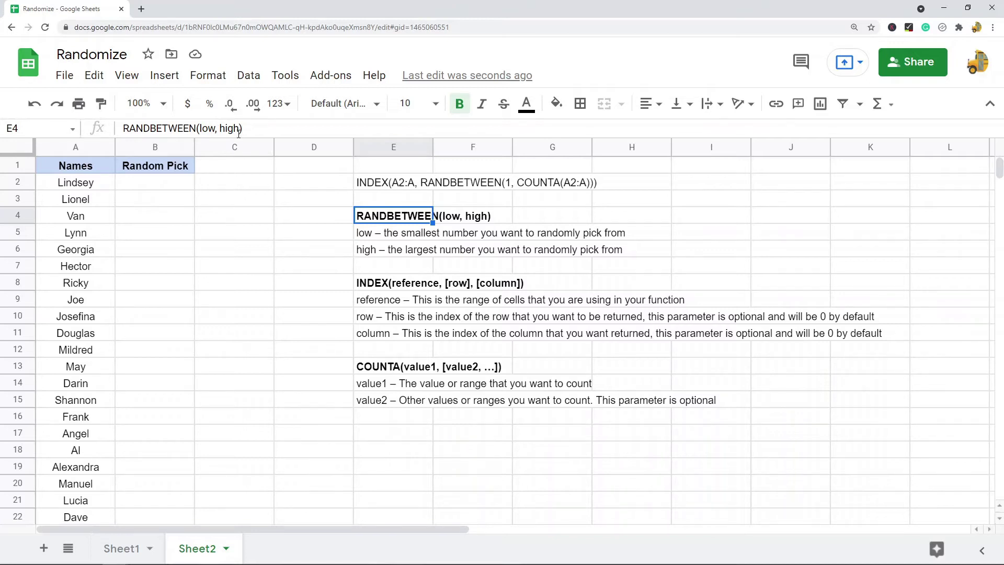
{"action": "left_click", "coordinate": [393, 235]}
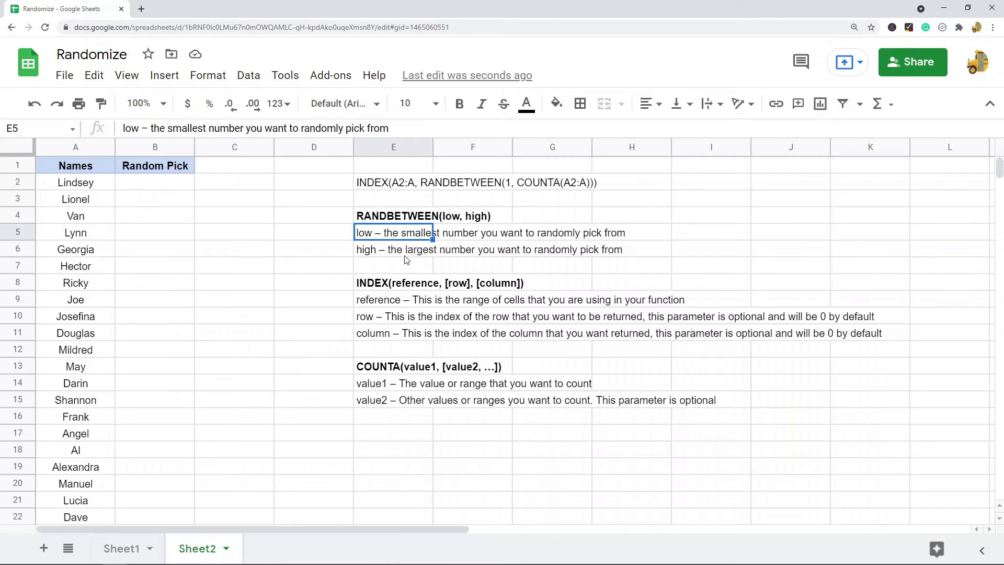
{"action": "left_click", "coordinate": [407, 256]}
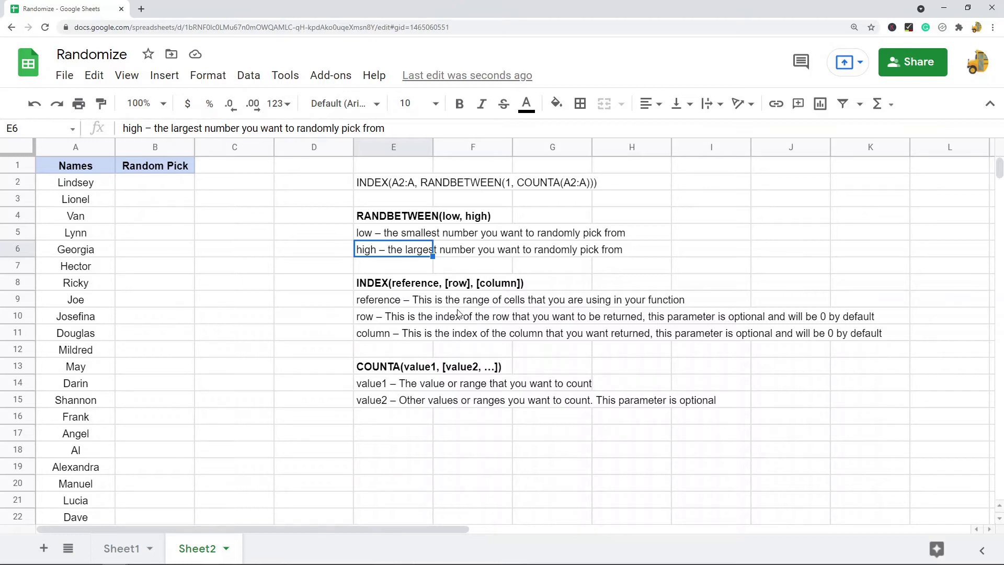
{"action": "left_click", "coordinate": [390, 287]}
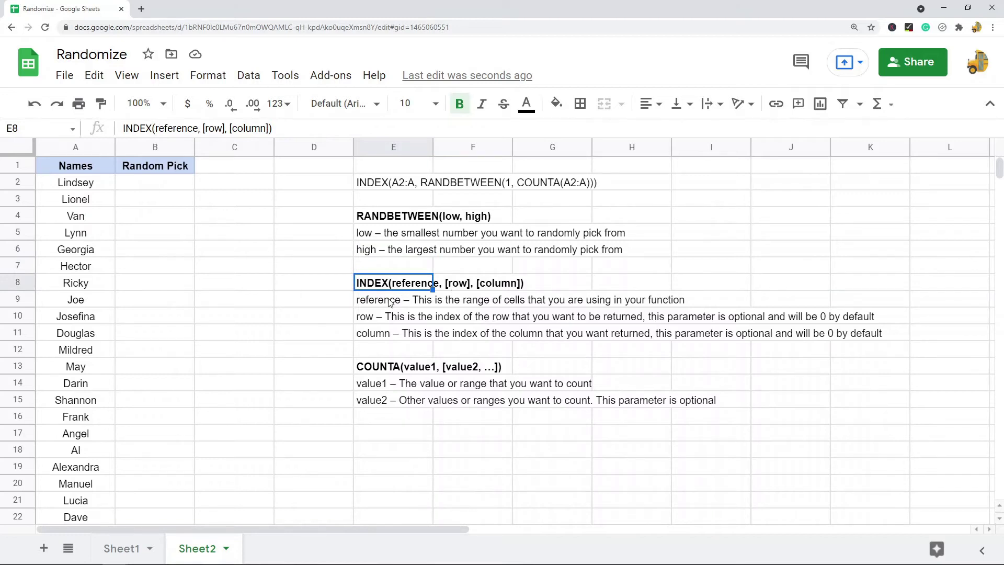
{"action": "scroll", "coordinate": [418, 225], "scroll_direction": "down", "scroll_amount": 2}
{"action": "scroll", "coordinate": [418, 226], "scroll_direction": "up", "scroll_amount": 1}
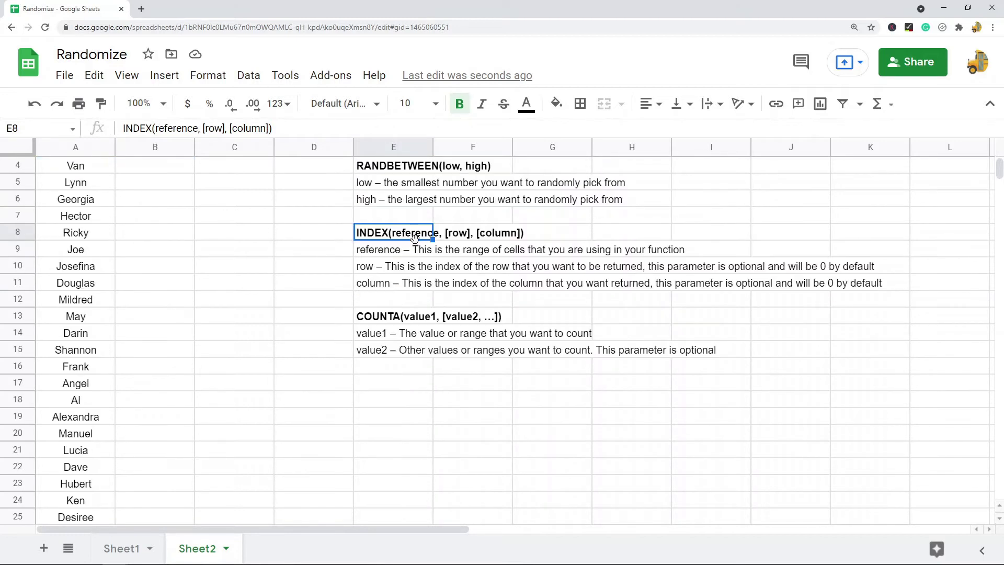
{"action": "left_click", "coordinate": [474, 236]}
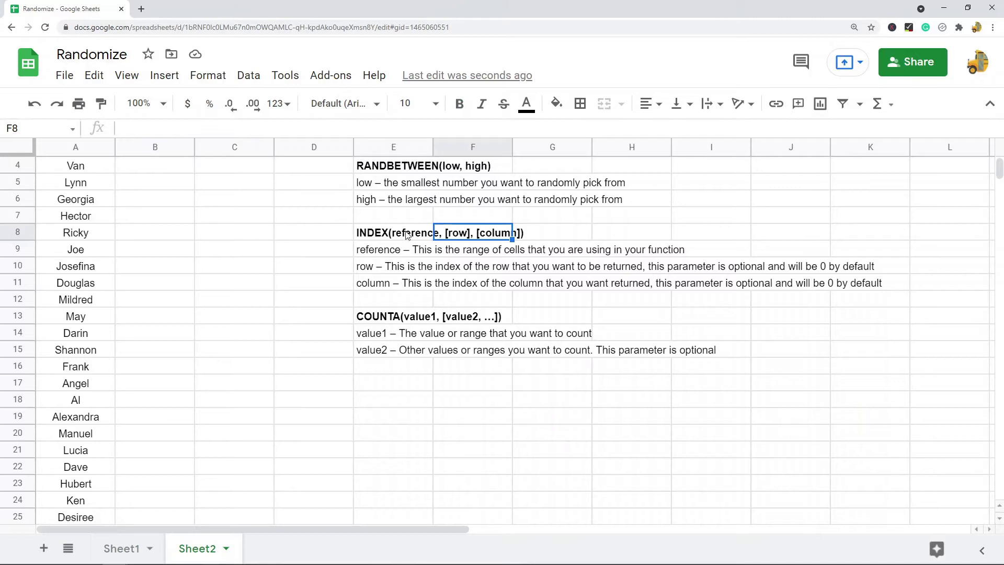
{"action": "left_click", "coordinate": [378, 253]}
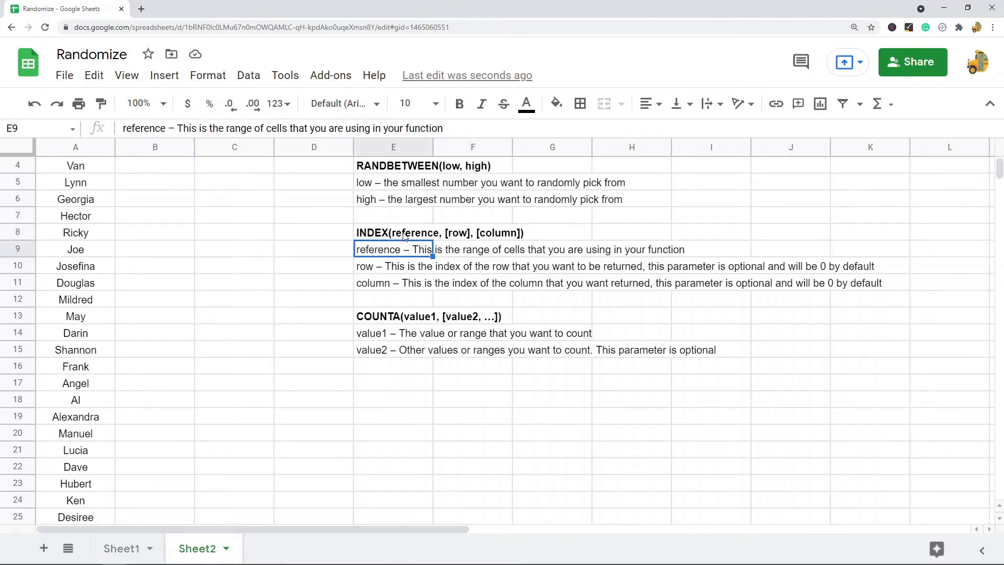
{"action": "left_click", "coordinate": [403, 236]}
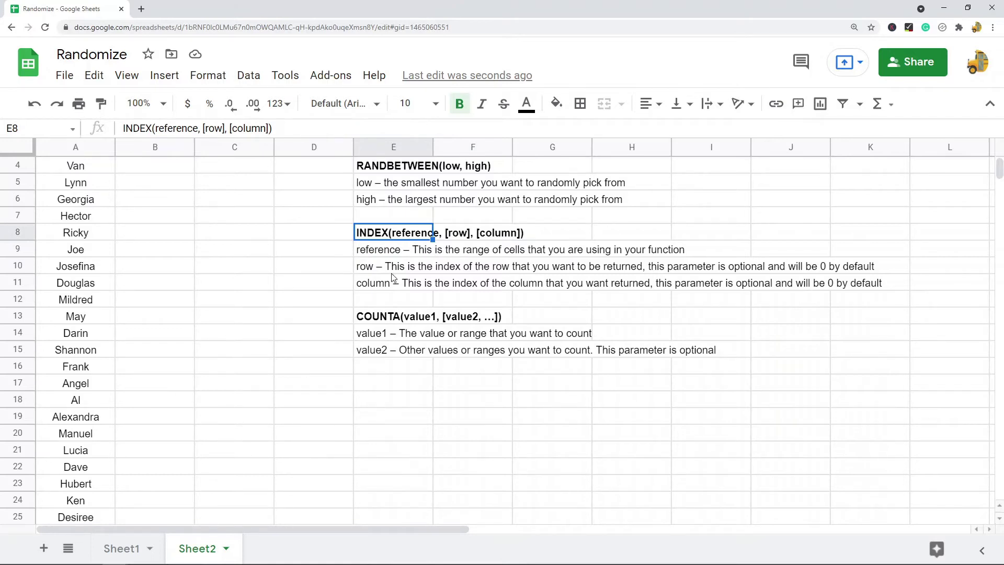
{"action": "left_click", "coordinate": [388, 270]}
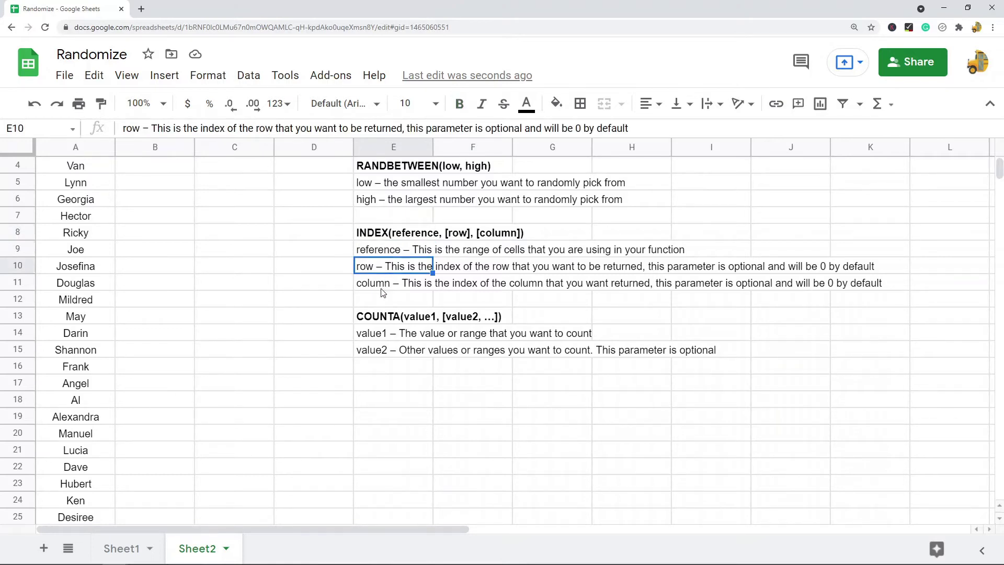
{"action": "left_click", "coordinate": [379, 288]}
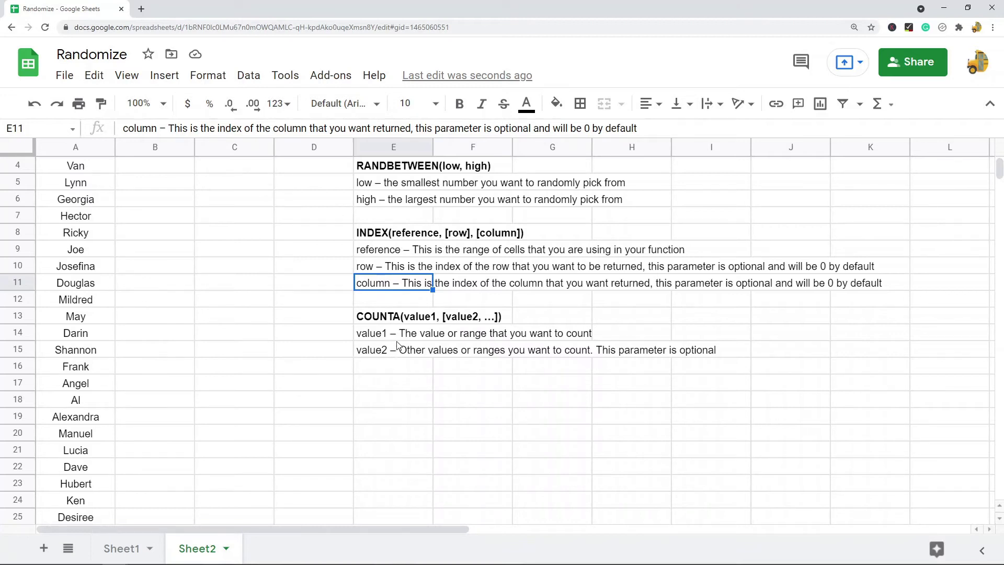
{"action": "left_click", "coordinate": [387, 319]}
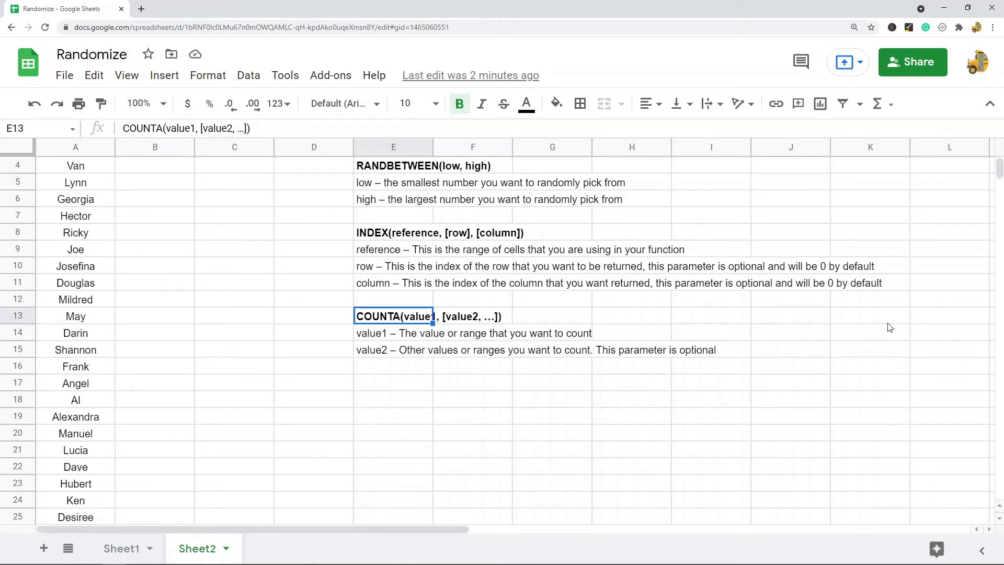
Select A6:A11 (Georgia to Douglas) as an example range, then start editing cell B2.
{"action": "scroll", "coordinate": [345, 355], "scroll_direction": "up", "scroll_amount": 1}
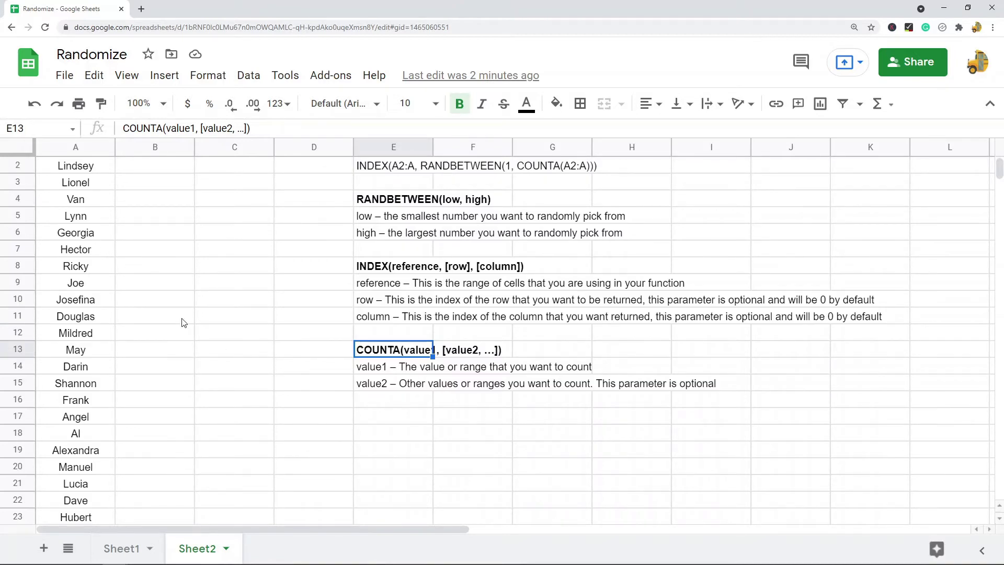
{"action": "left_click_drag", "start_coordinate": [93, 233], "coordinate": [101, 320]}
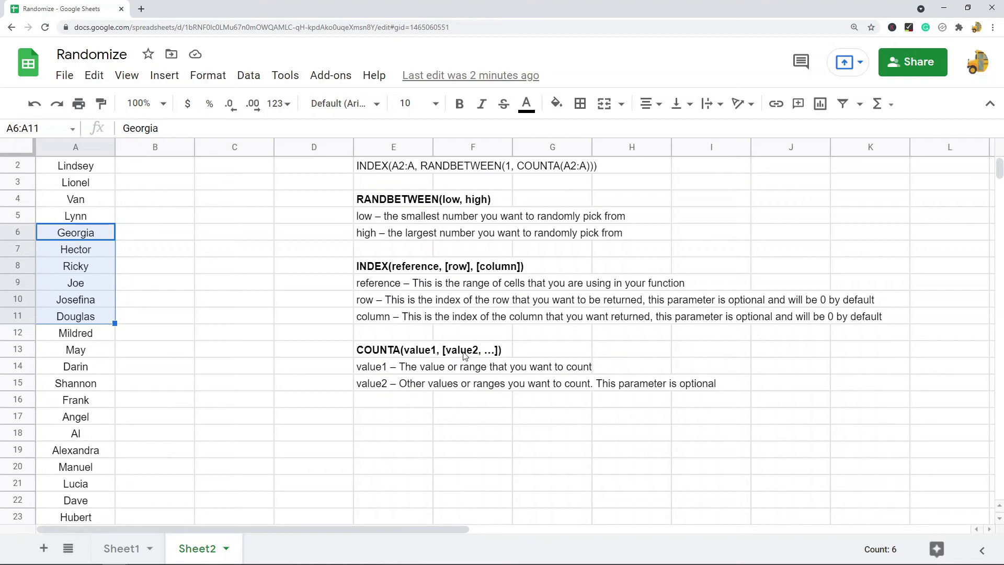
{"action": "scroll", "coordinate": [504, 313], "scroll_direction": "up", "scroll_amount": 1}
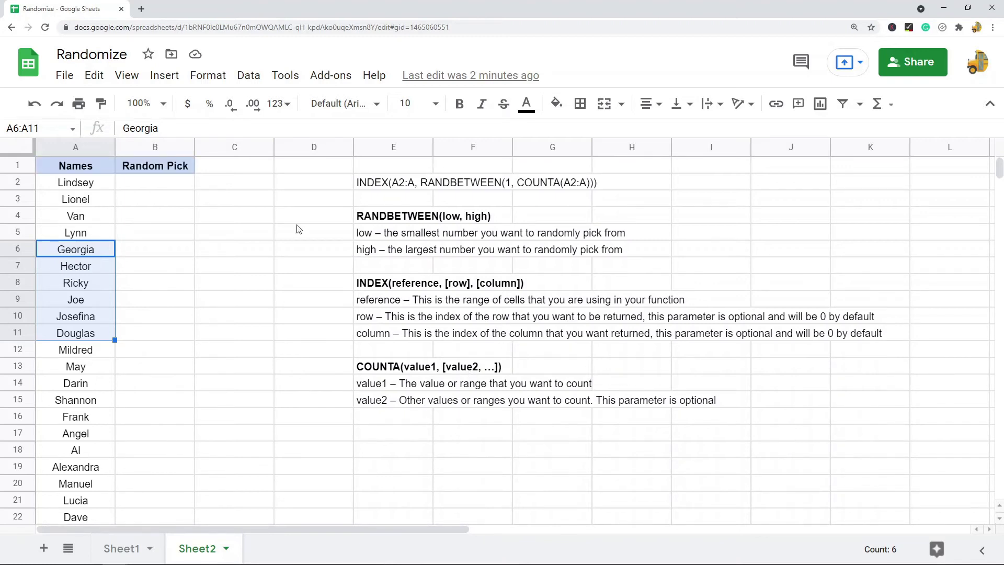
{"action": "left_click", "coordinate": [155, 184]}
{"action": "double_click", "coordinate": [156, 181]}
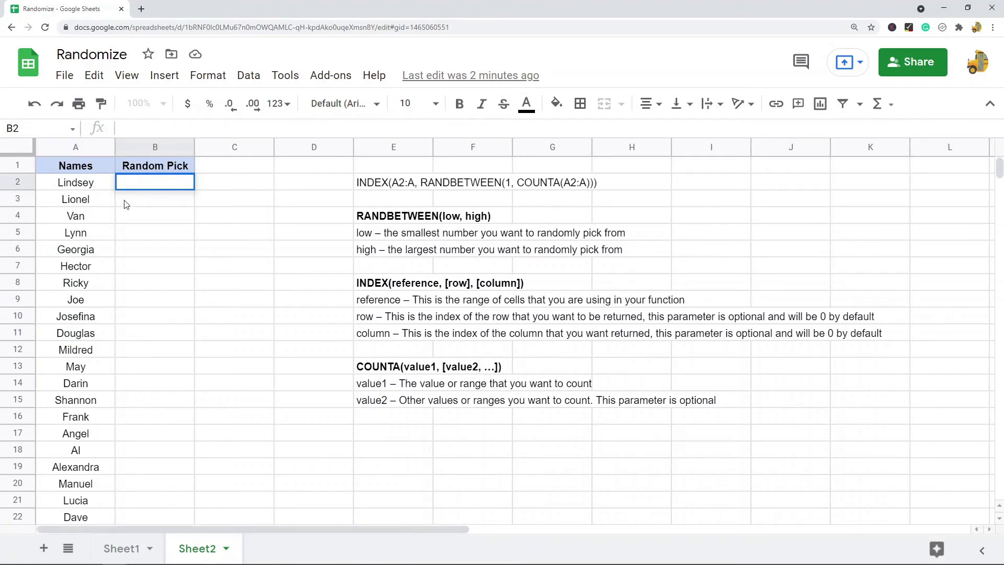
Enter =INDEX(A2:A, RANDBETWEEN(1,COUNTA(A2:A))) in B2 and decline the Auto fill suggestion.
{"action": "type", "text": "=index"}
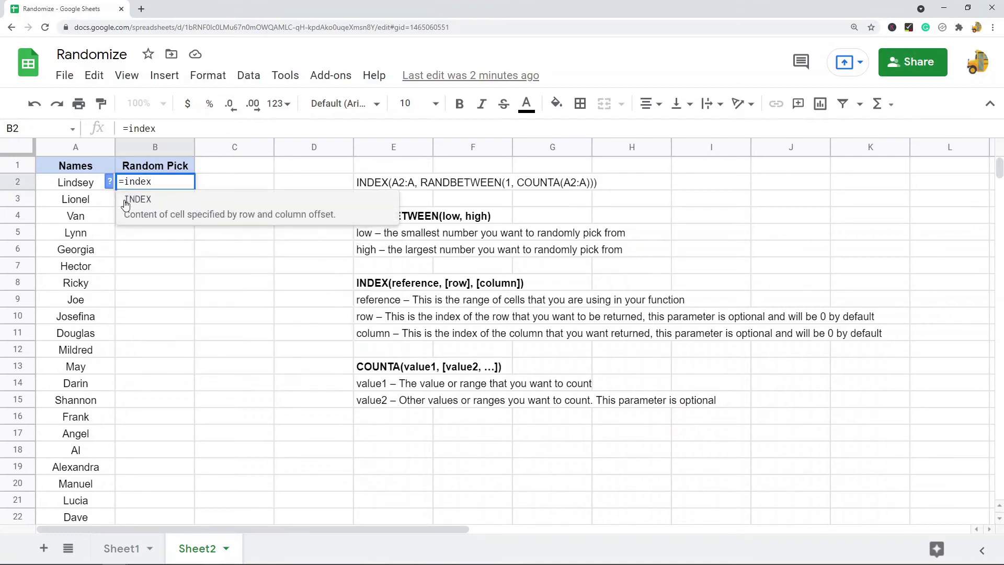
{"action": "key", "text": "Tab"}
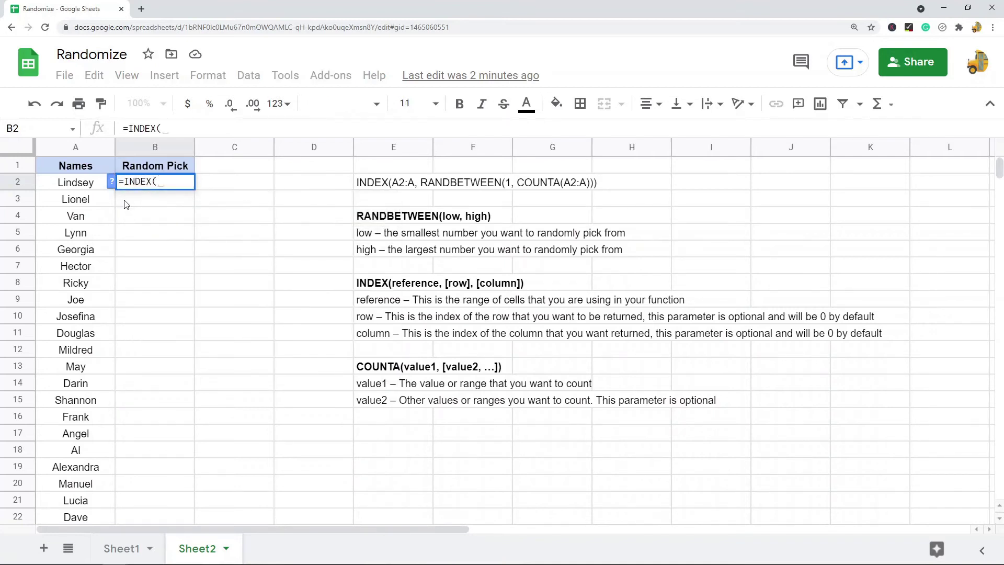
{"action": "left_click", "coordinate": [171, 128]}
{"action": "type", "text": "A"}
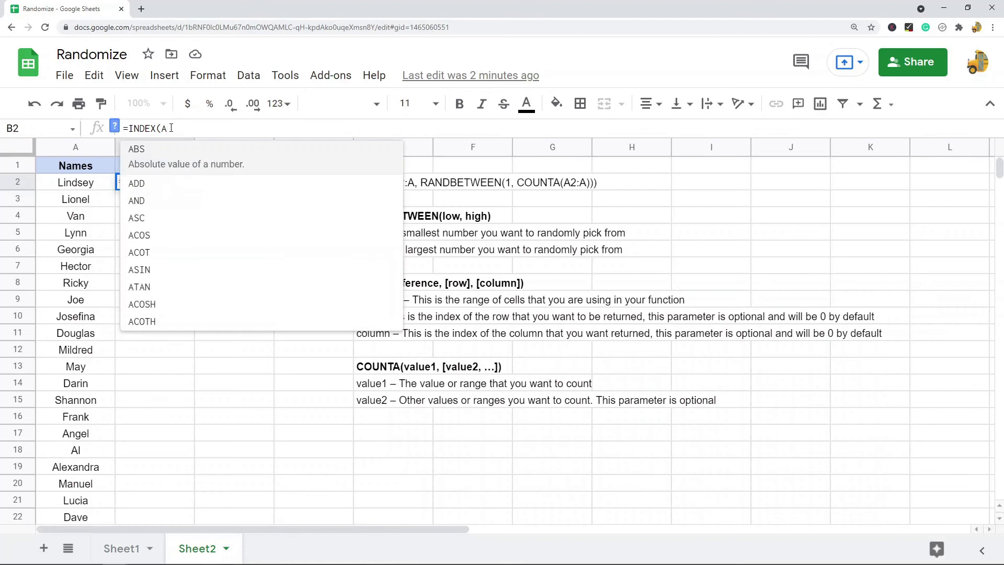
{"action": "type", "text": "2:"}
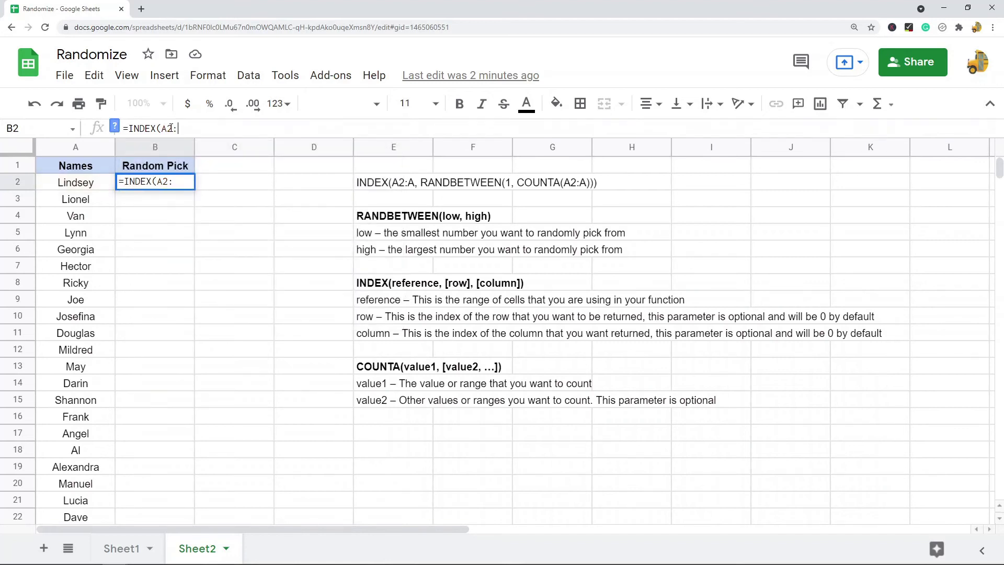
{"action": "type", "text": "A"}
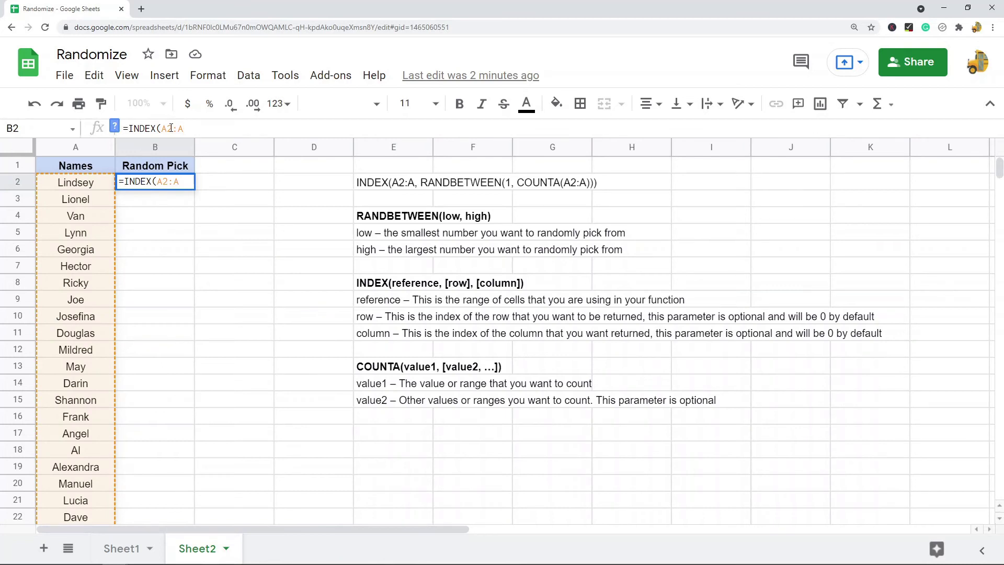
{"action": "type", "text": ", RAN"}
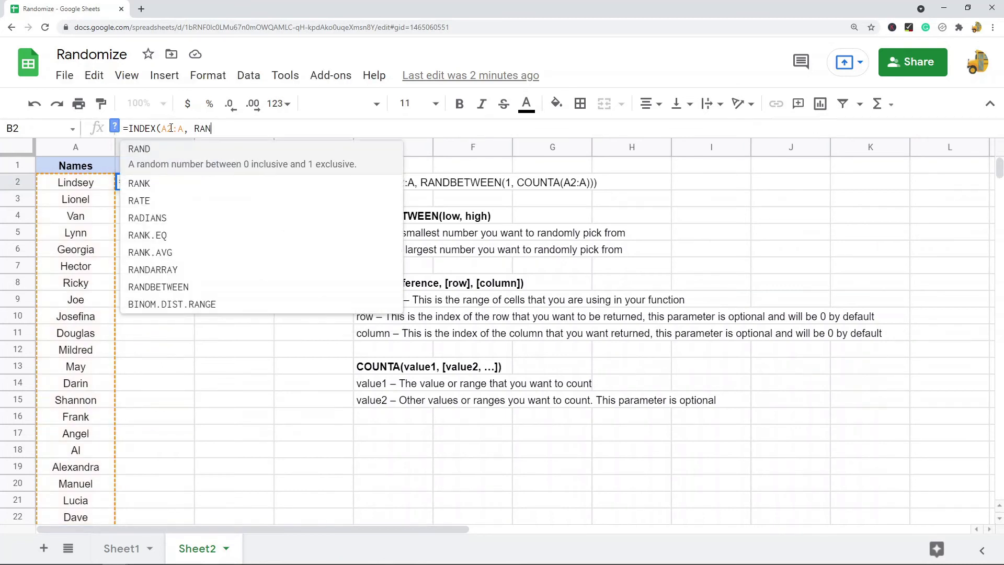
{"action": "type", "text": "DB"}
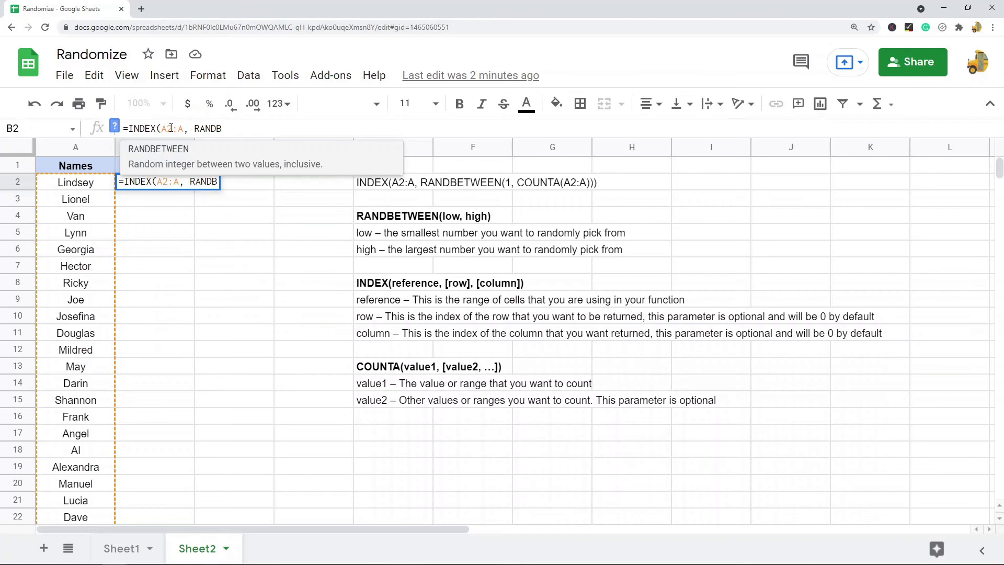
{"action": "key", "text": "Tab"}
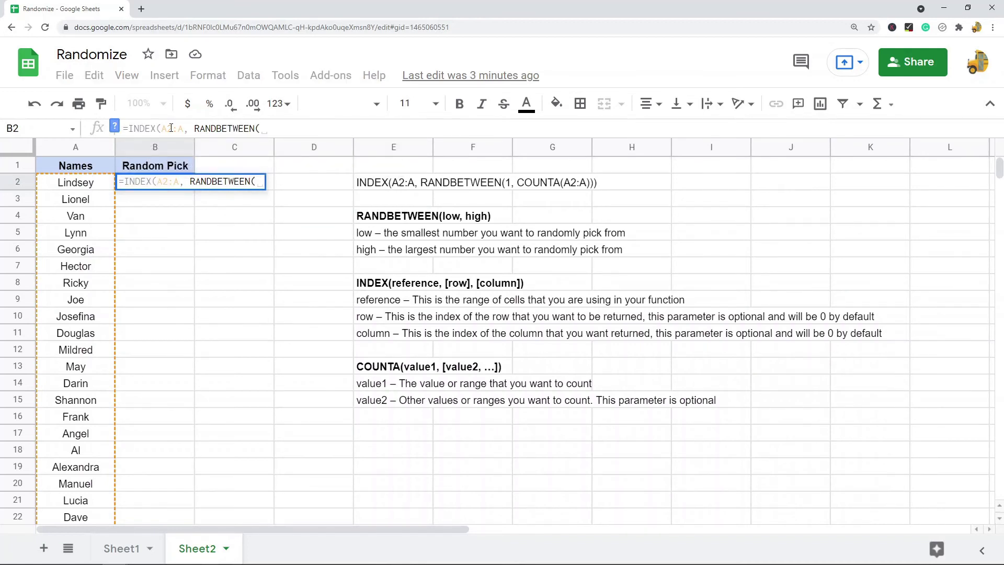
{"action": "type", "text": "1"}
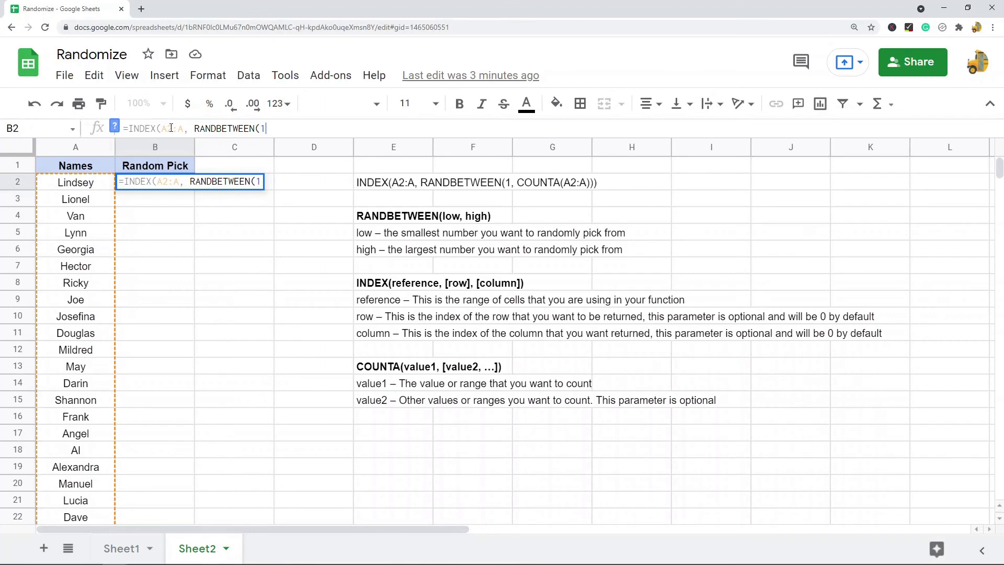
{"action": "type", "text": ",COUNT"}
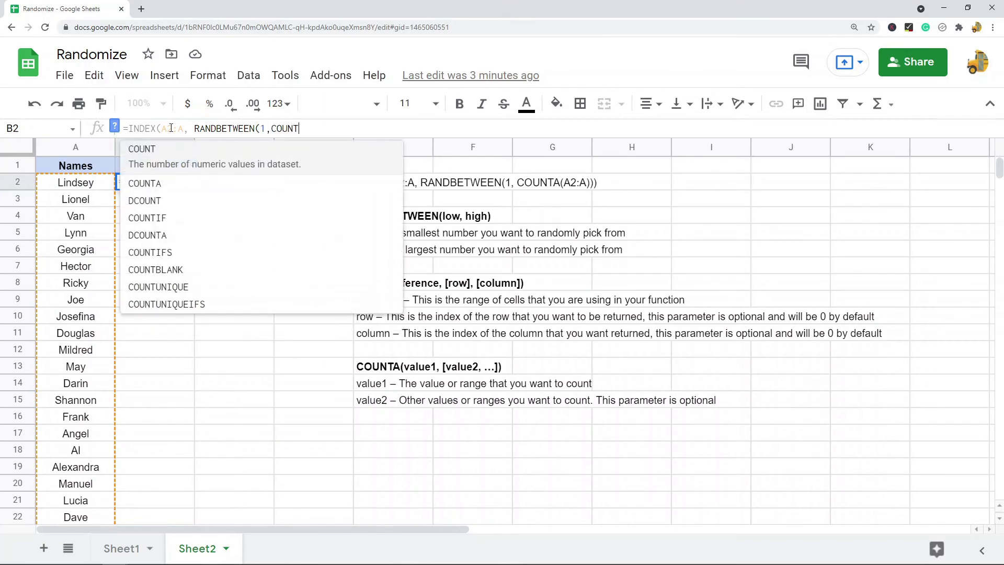
{"action": "type", "text": "A(A2"}
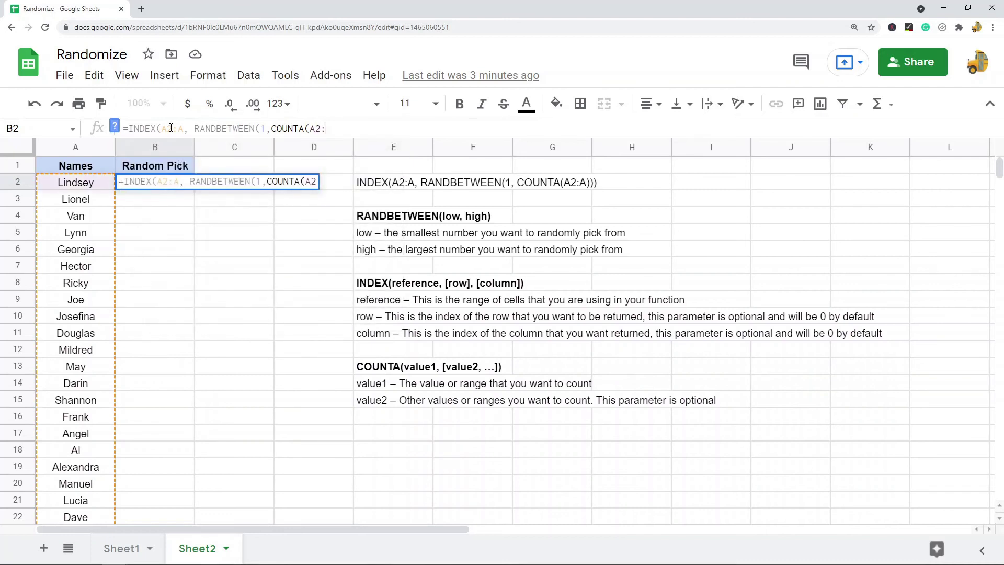
{"action": "type", "text": ":A)))"}
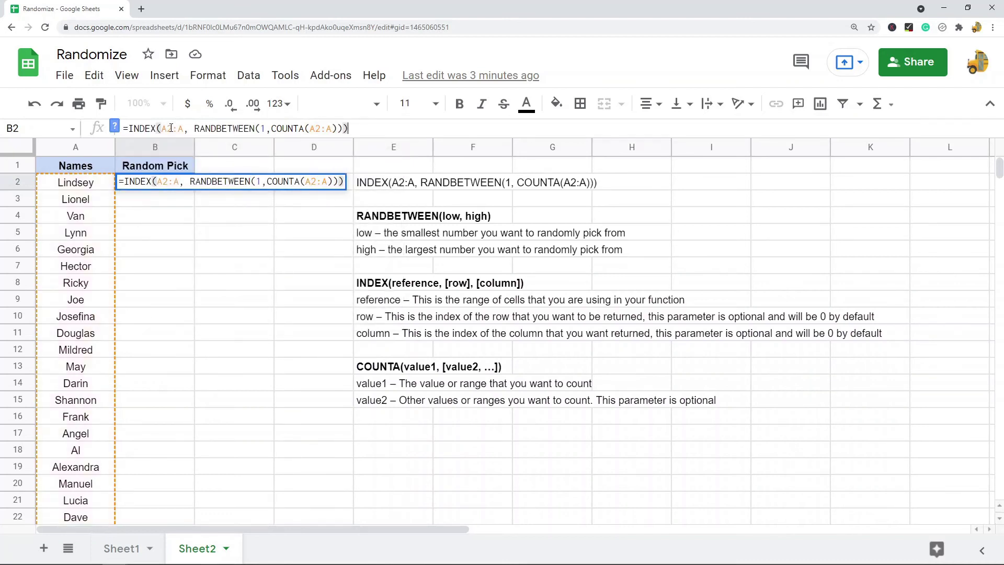
{"action": "key", "text": "Return"}
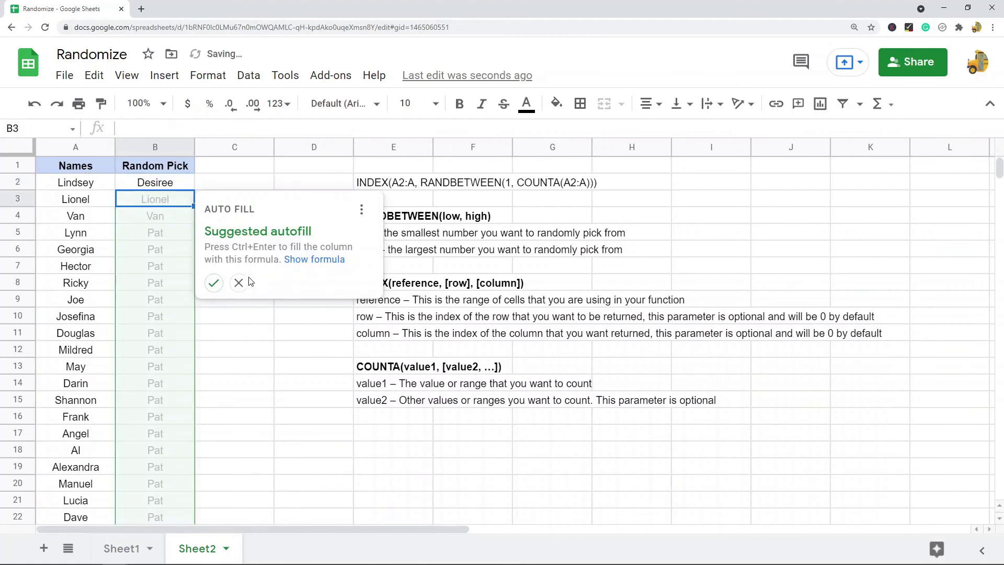
{"action": "left_click", "coordinate": [239, 284]}
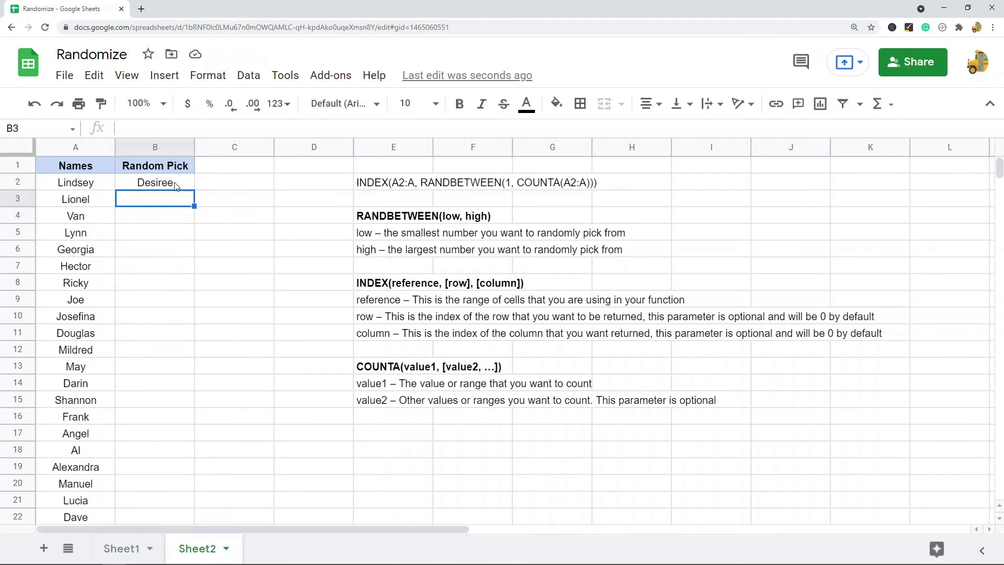
{"action": "left_click", "coordinate": [176, 185]}
{"action": "left_click", "coordinate": [227, 247]}
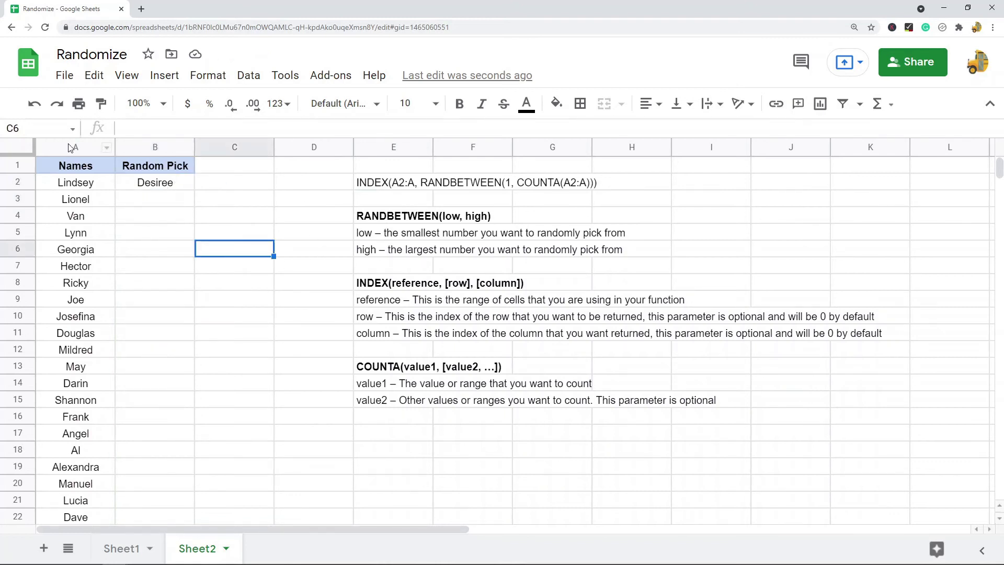
{"action": "left_click", "coordinate": [334, 184]}
{"action": "left_click", "coordinate": [311, 286]}
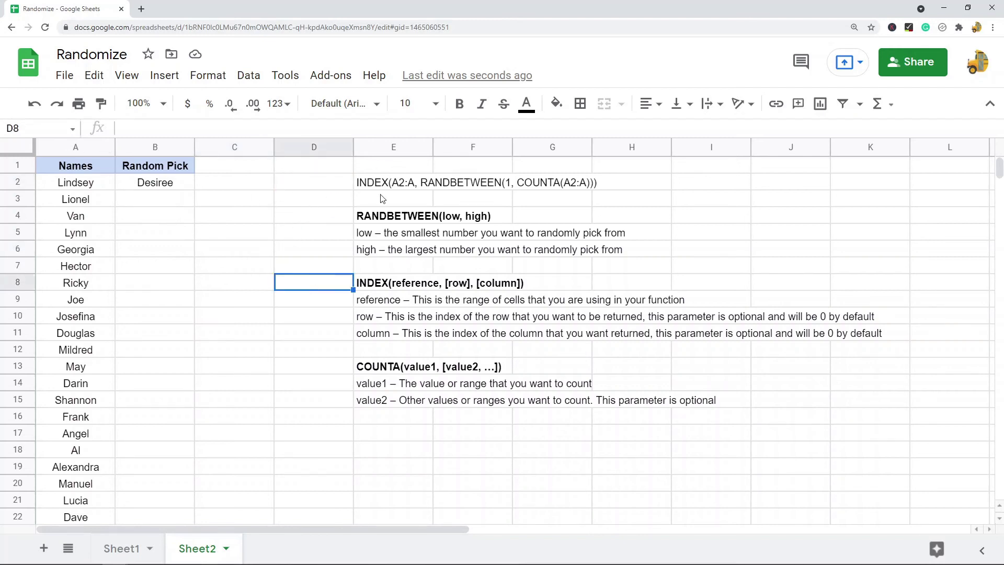
{"action": "left_click", "coordinate": [76, 146]}
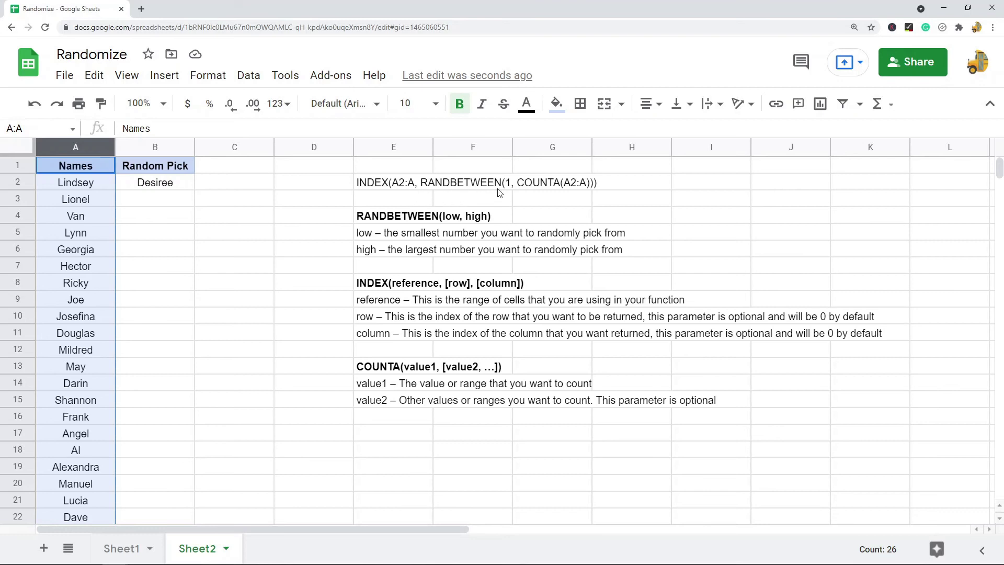
{"action": "left_click", "coordinate": [439, 197]}
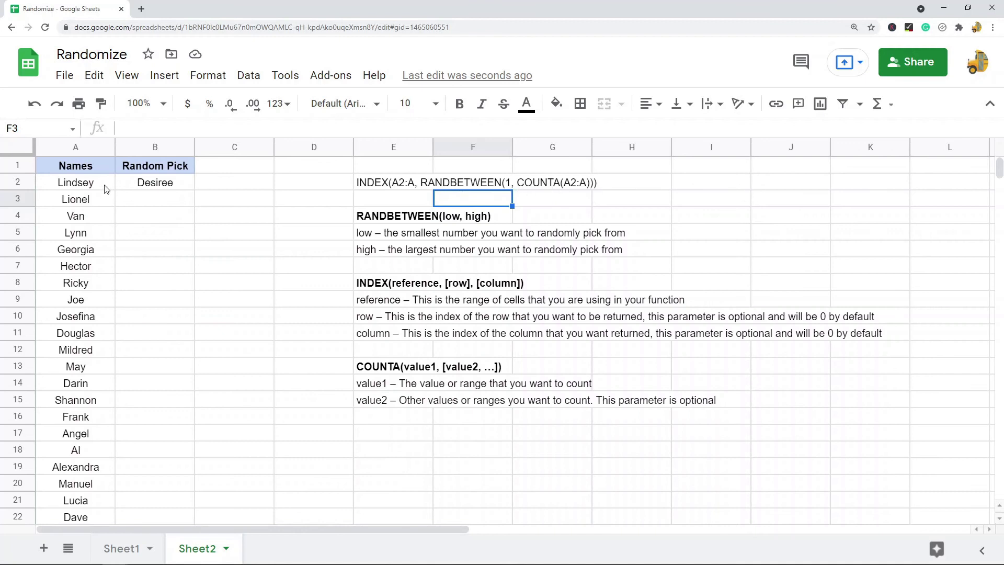
{"action": "left_click_drag", "start_coordinate": [105, 188], "coordinate": [119, 280]}
{"action": "scroll", "coordinate": [116, 314], "scroll_direction": "up", "scroll_amount": 6}
{"action": "scroll", "coordinate": [116, 328], "scroll_direction": "down", "scroll_amount": 2}
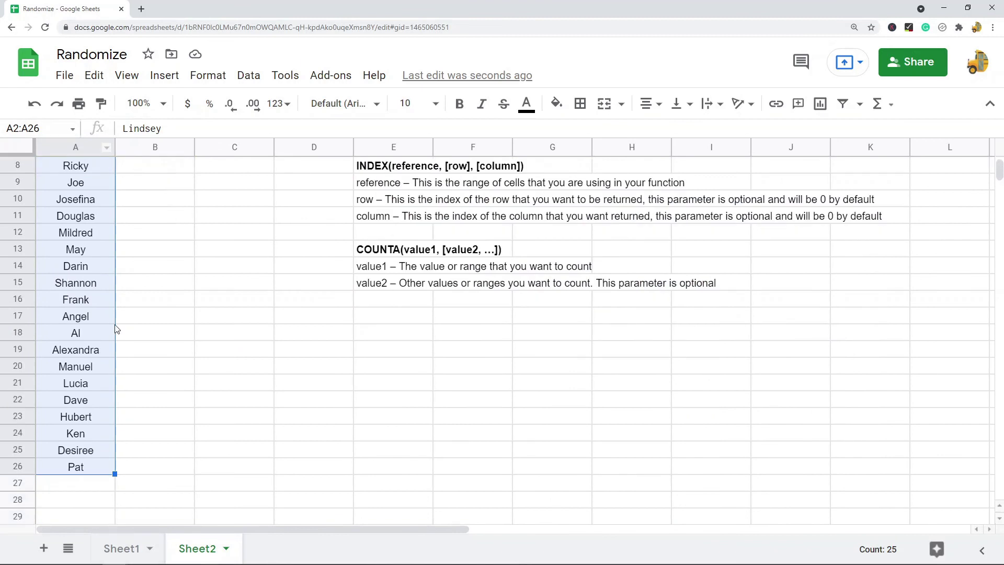
{"action": "scroll", "coordinate": [116, 328], "scroll_direction": "up", "scroll_amount": 3}
{"action": "left_click", "coordinate": [86, 188]}
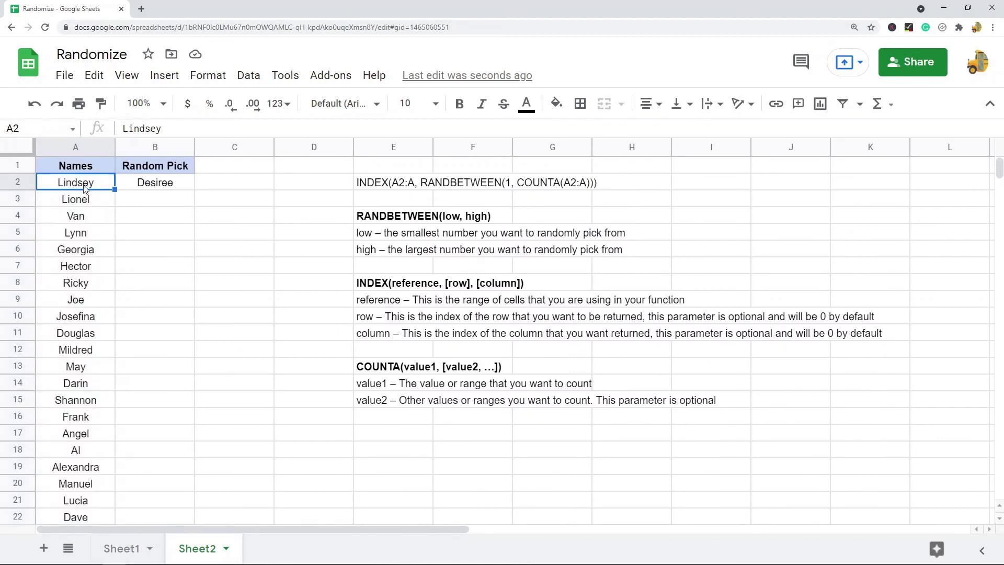
{"action": "scroll", "coordinate": [87, 387], "scroll_direction": "down", "scroll_amount": 4}
{"action": "left_click", "coordinate": [86, 390]}
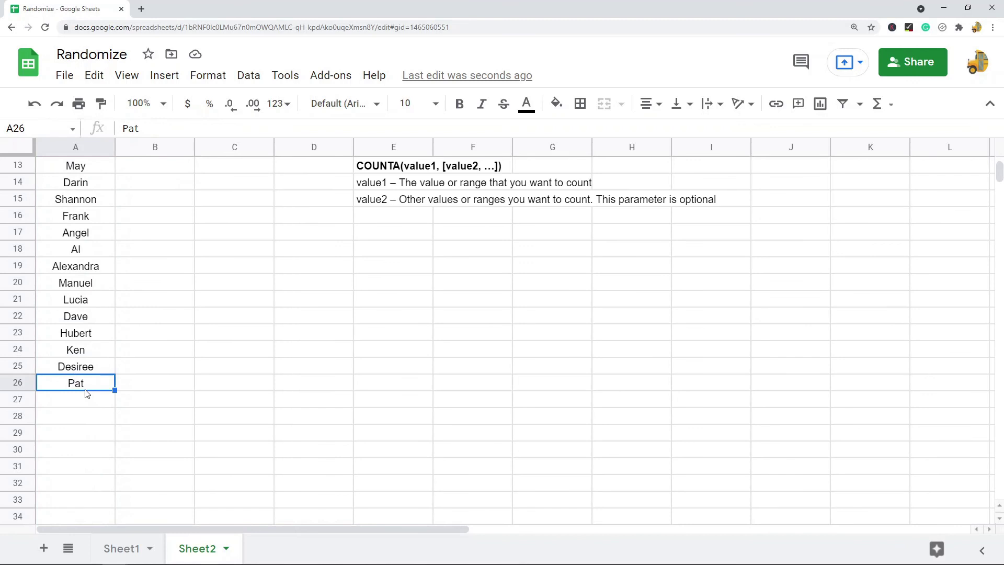
{"action": "scroll", "coordinate": [87, 393], "scroll_direction": "up", "scroll_amount": 4}
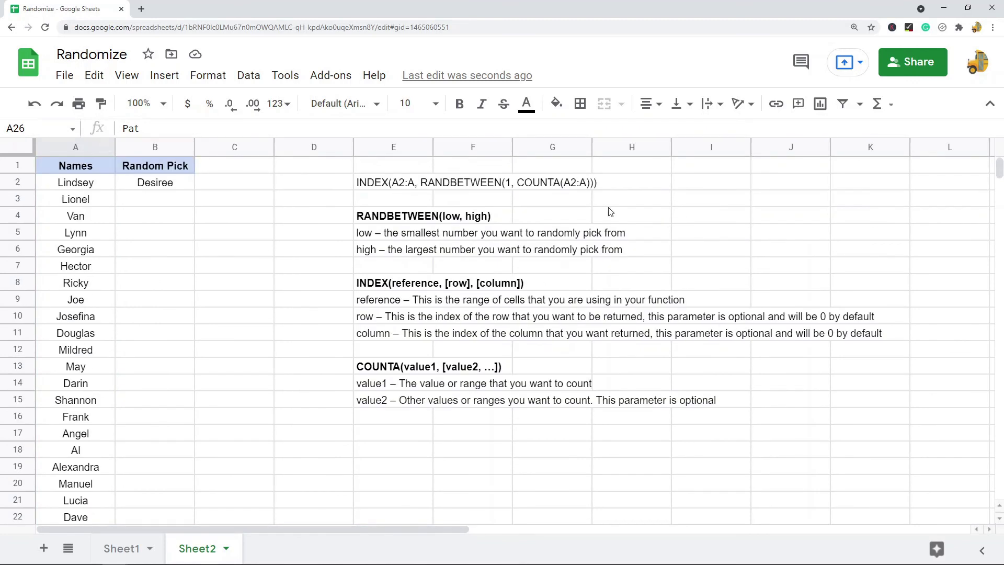
{"action": "left_click", "coordinate": [150, 187]}
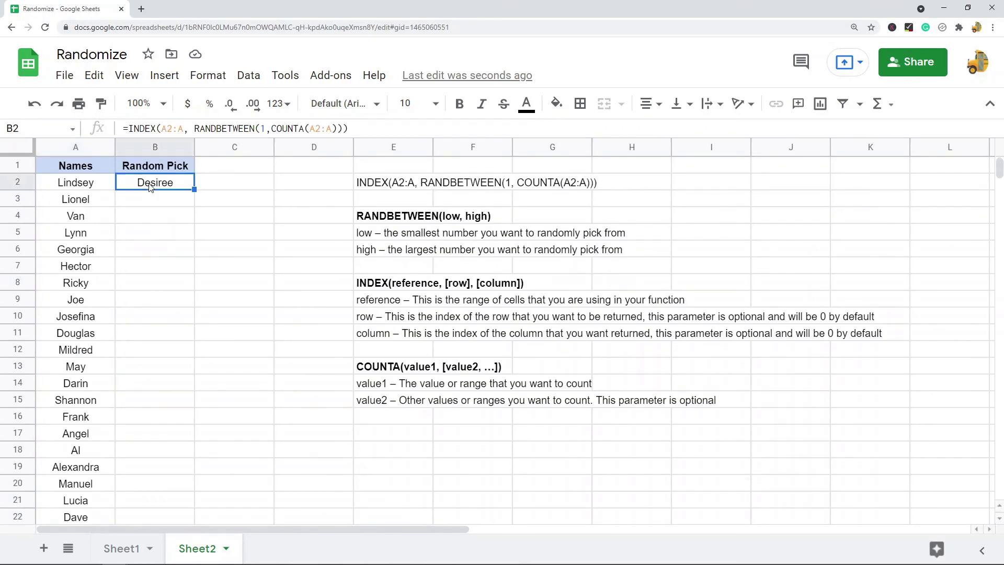
{"action": "left_click", "coordinate": [189, 237]}
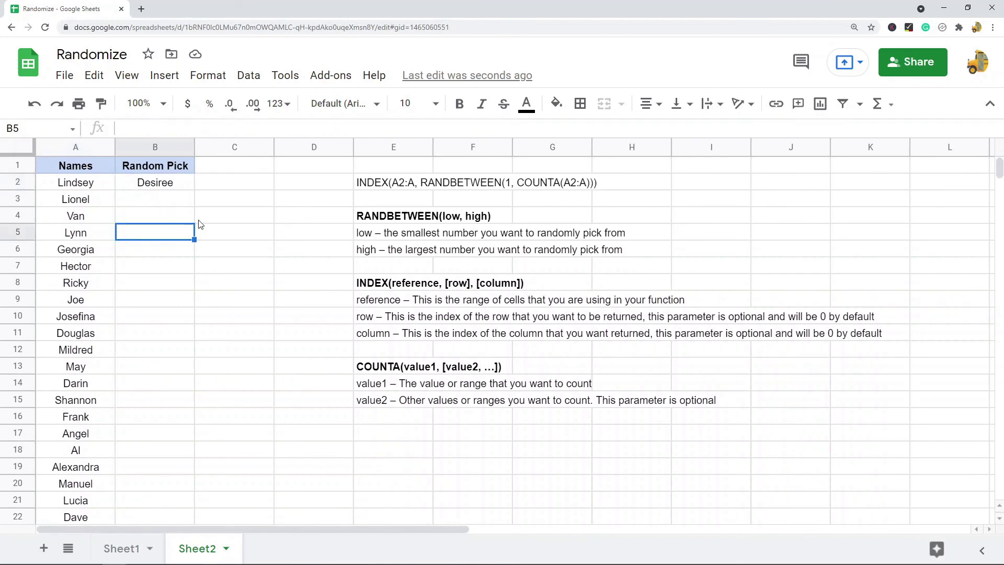